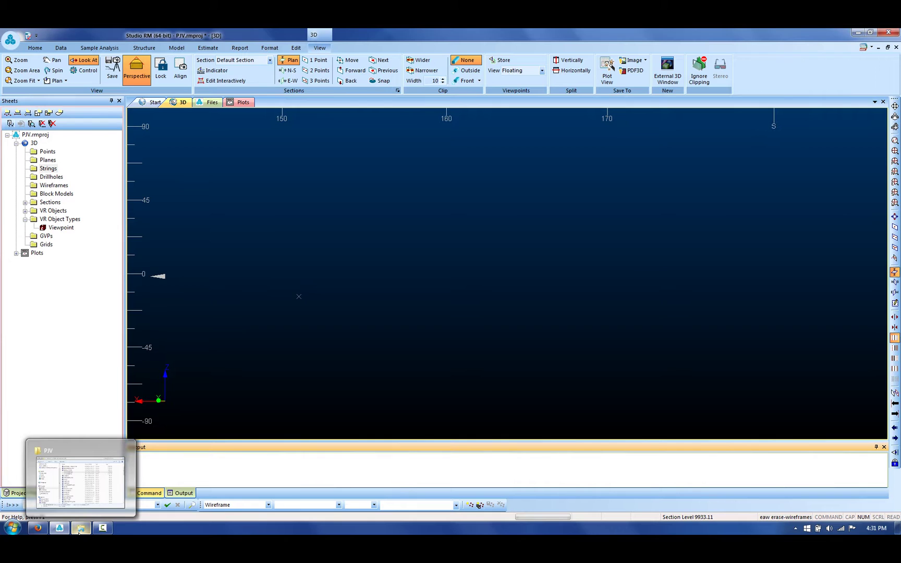
# - Load the wireframe file 141218-19s243.dtm from the PJV project folder into the 3D window
pyautogui.click(79, 530)
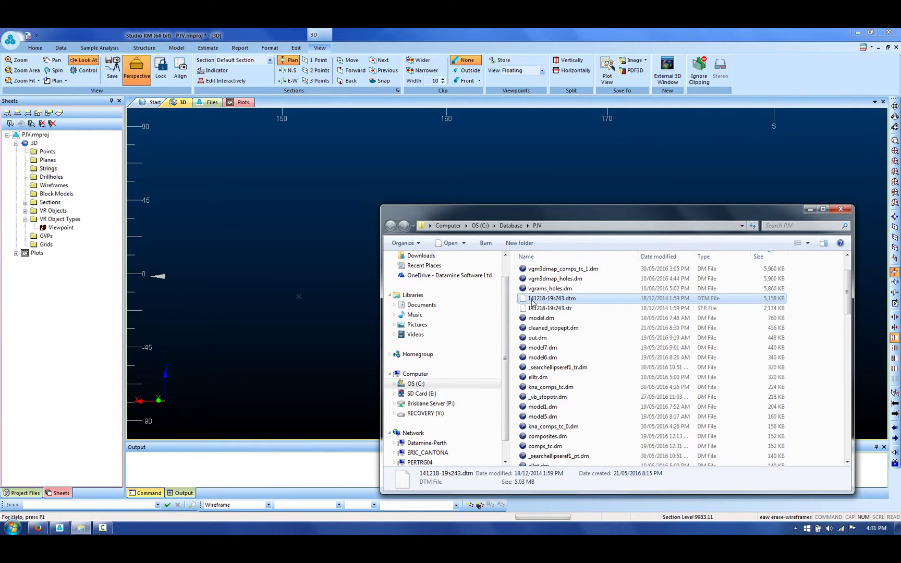
pyautogui.moveTo(538, 301); pyautogui.dragTo(321, 281)
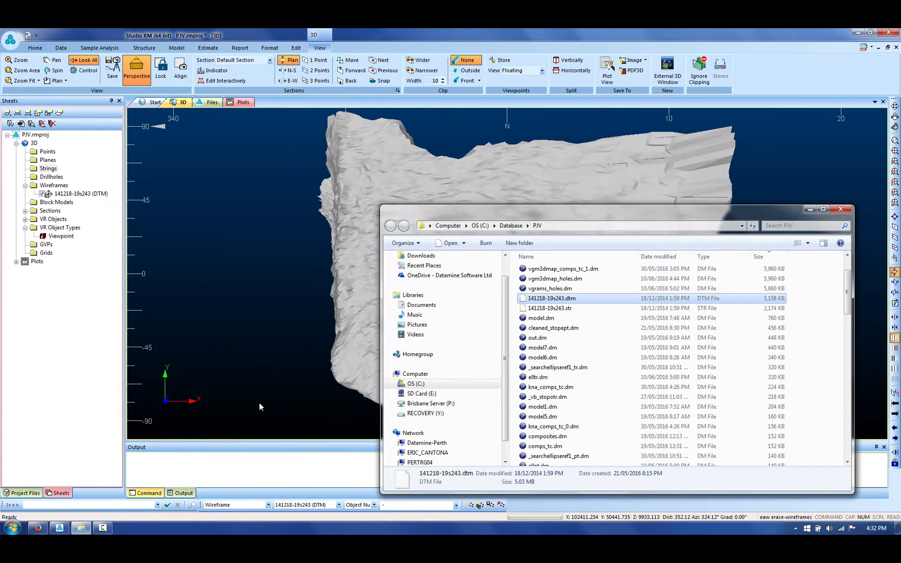
# - Examine the wireframe from the stored viewpoints Portal, Small Triangles and Crossovers
pyautogui.click(324, 48)
pyautogui.click(542, 71)
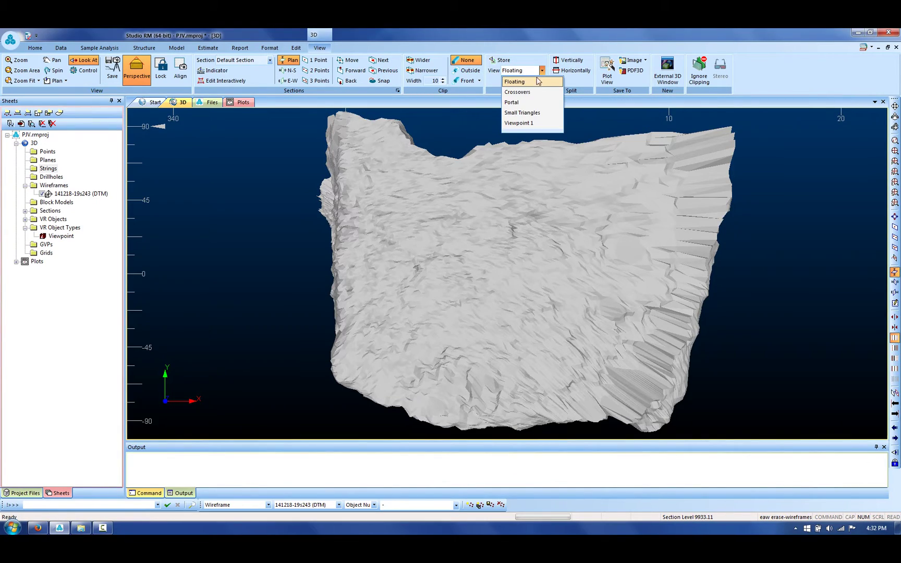
pyautogui.click(529, 102)
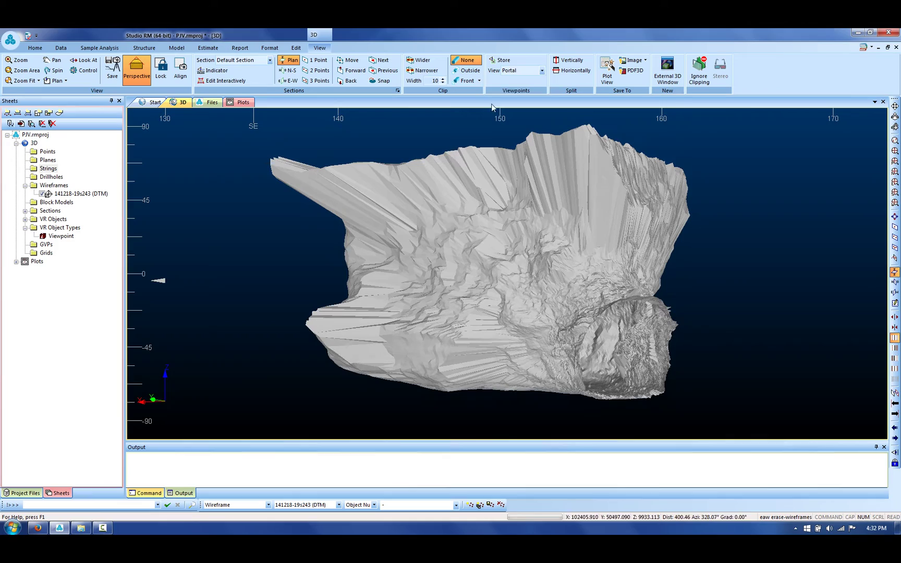
pyautogui.click(542, 71)
pyautogui.click(528, 113)
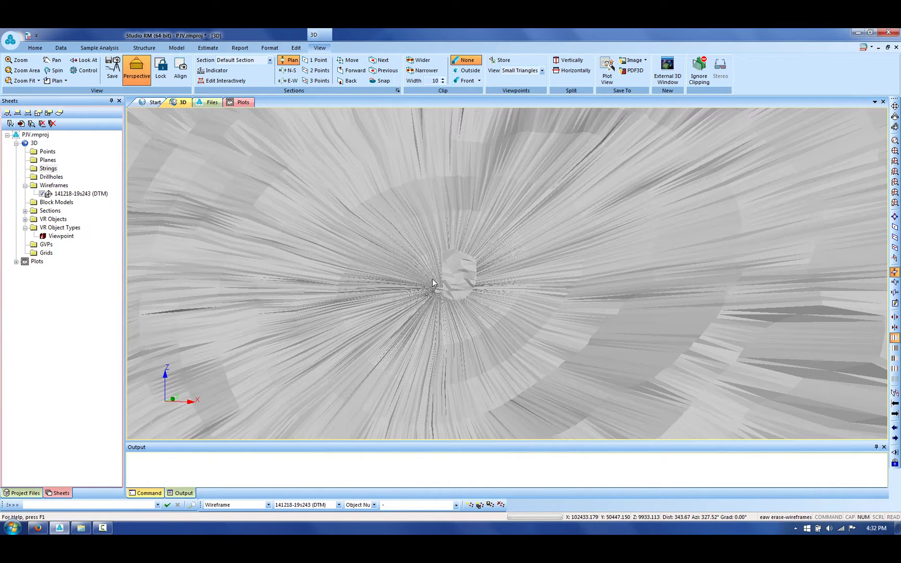
pyautogui.click(508, 71)
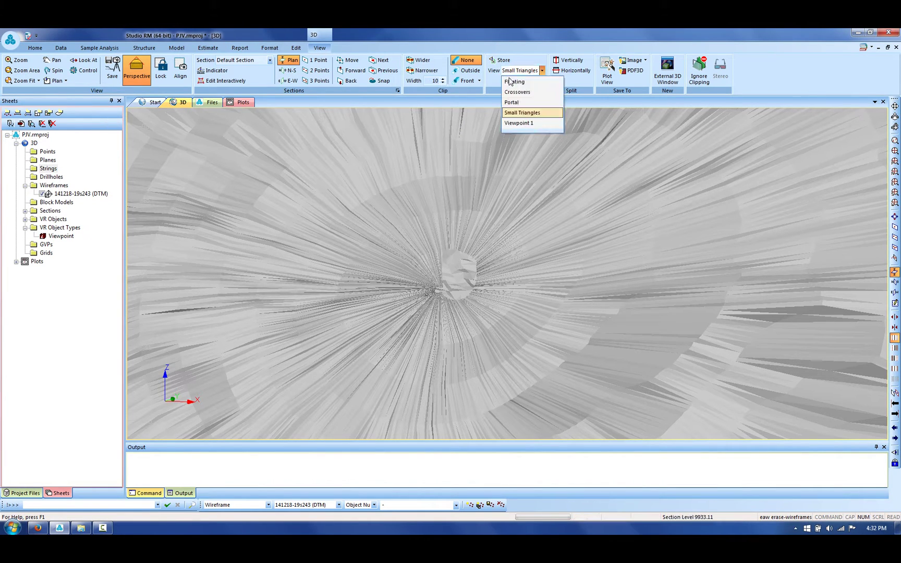
pyautogui.click(515, 92)
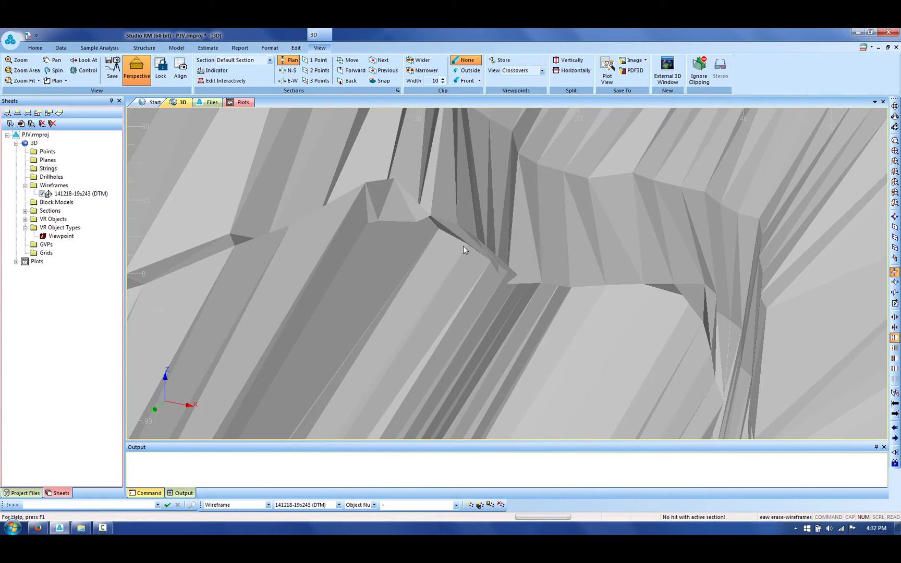
pyautogui.moveTo(463, 246); pyautogui.dragTo(497, 268)
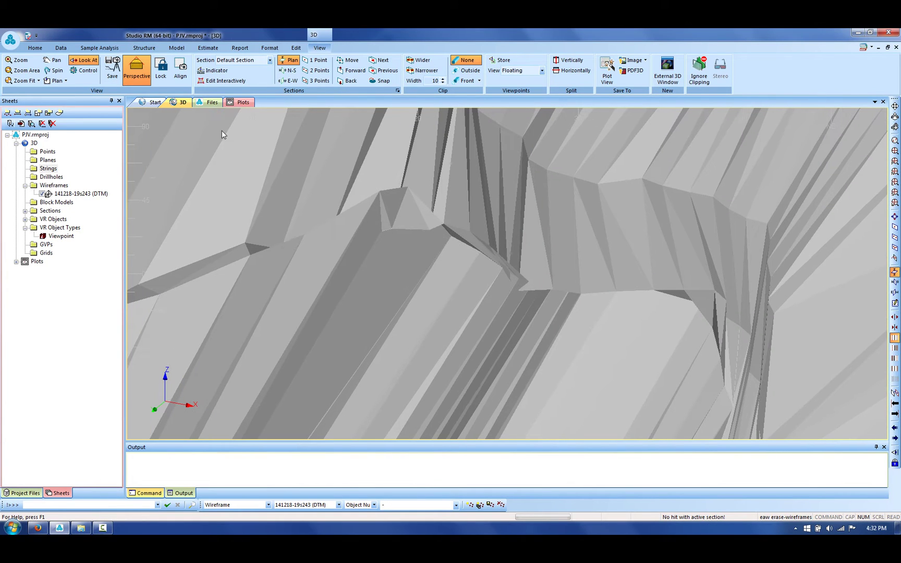
# - Verify the 141218-19s243 (DTM) wireframe with checks for open edges and crossovers enabled
pyautogui.click(145, 47)
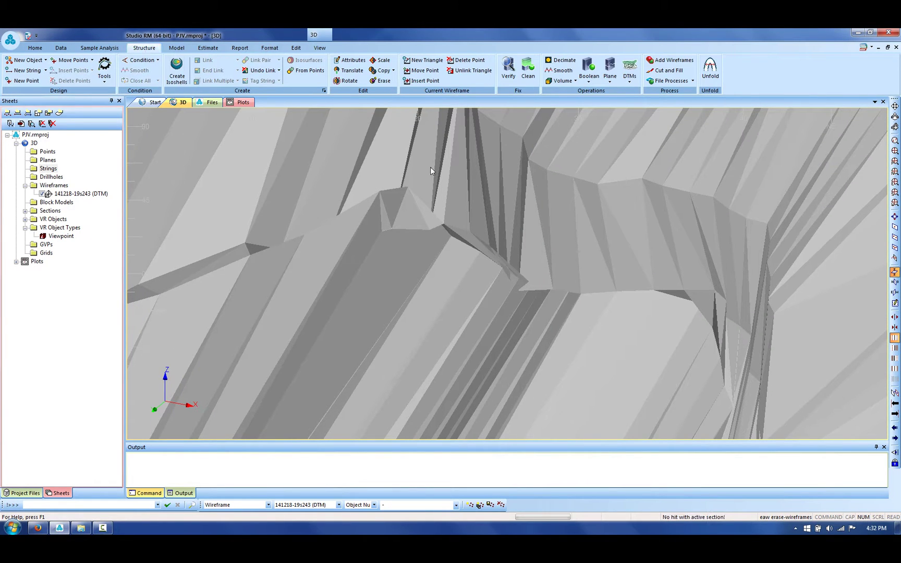
pyautogui.click(507, 68)
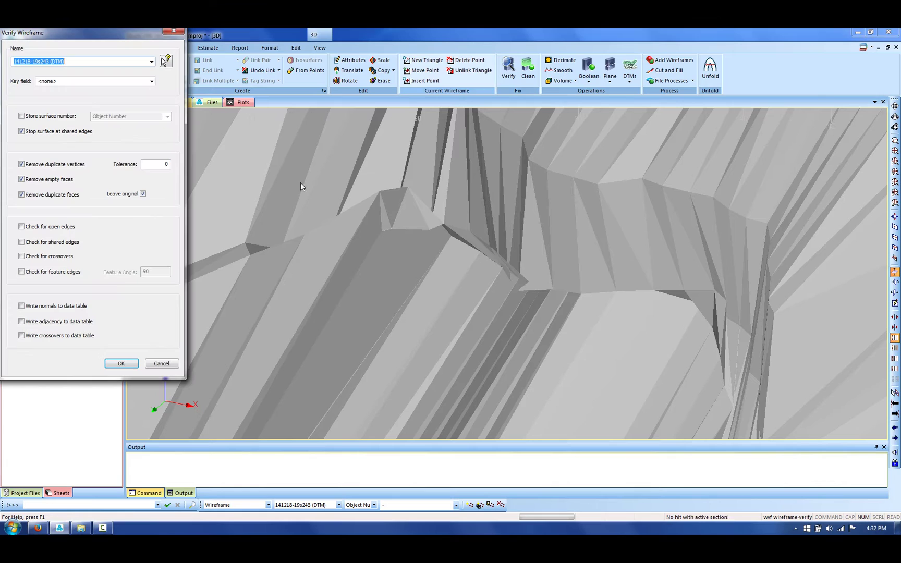
pyautogui.click(21, 226)
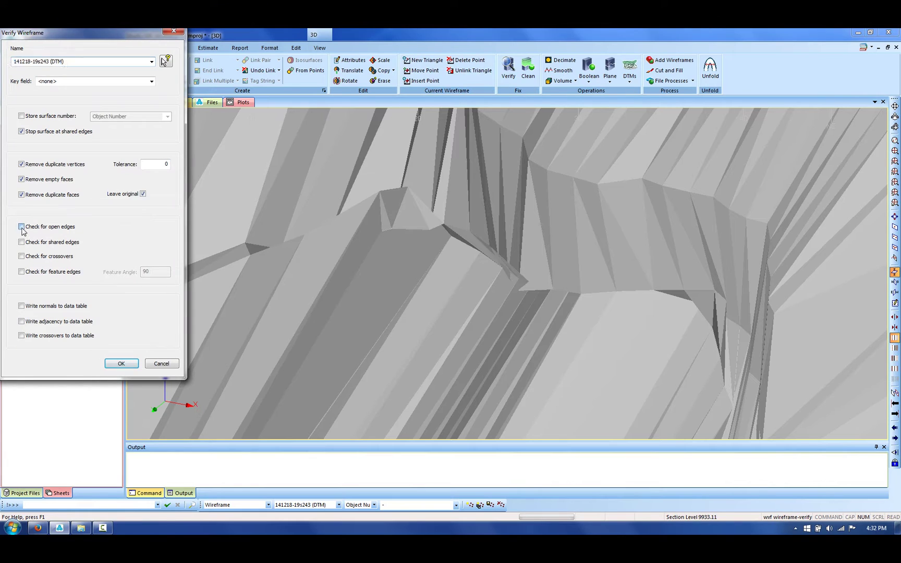
pyautogui.click(21, 256)
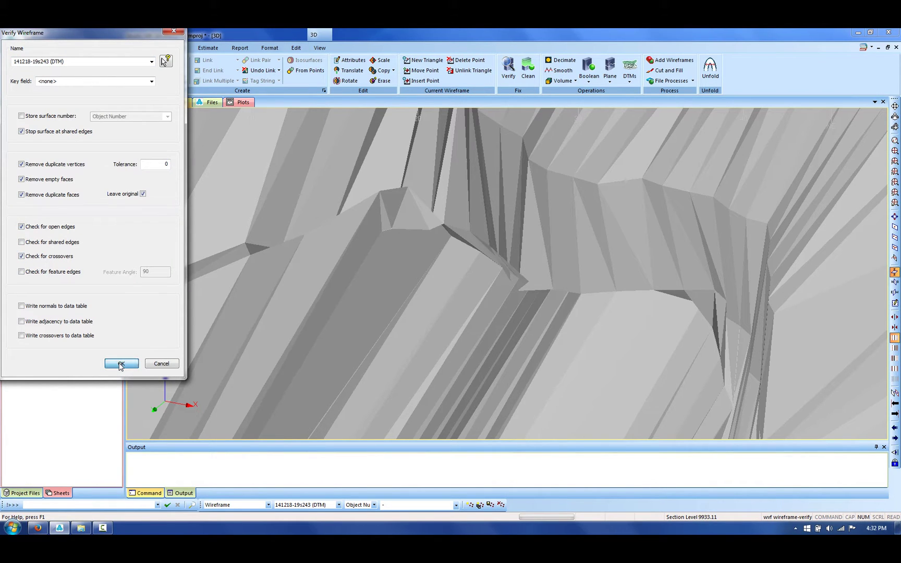
pyautogui.click(120, 365)
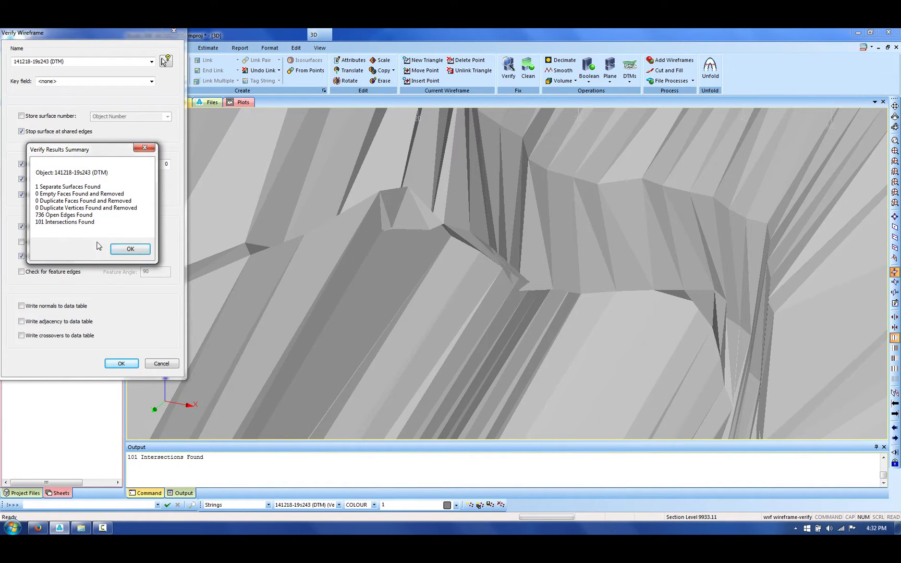
pyautogui.click(127, 248)
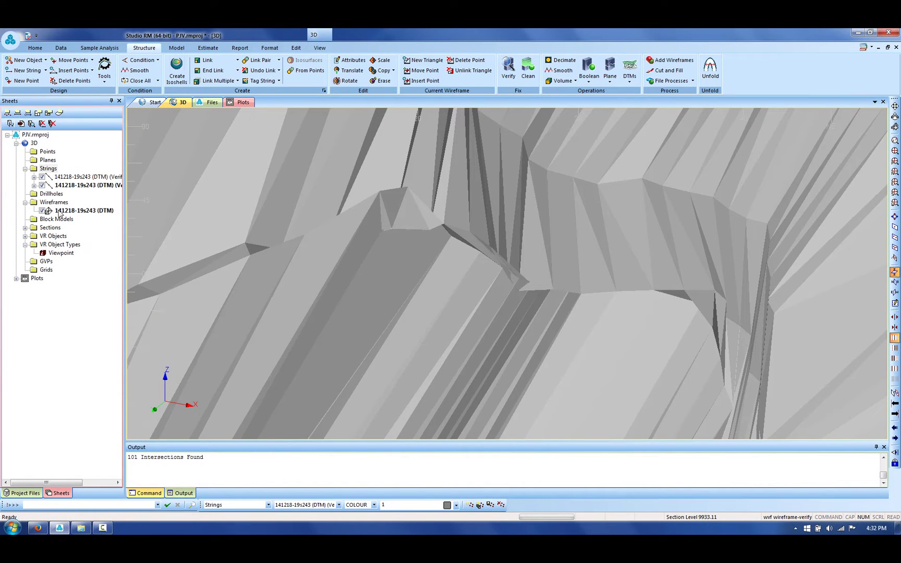
# - Isolate the Verified Open Edges strings to examine where they lie, and redisplay the original wireframe with them
pyautogui.moveTo(125, 198); pyautogui.dragTo(176, 198)
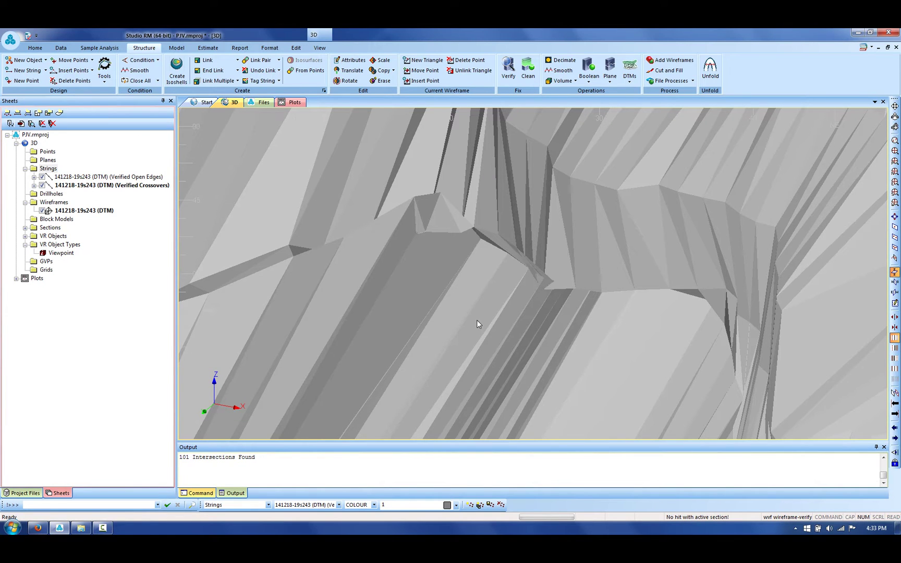
pyautogui.scroll(-10, 479, 323)
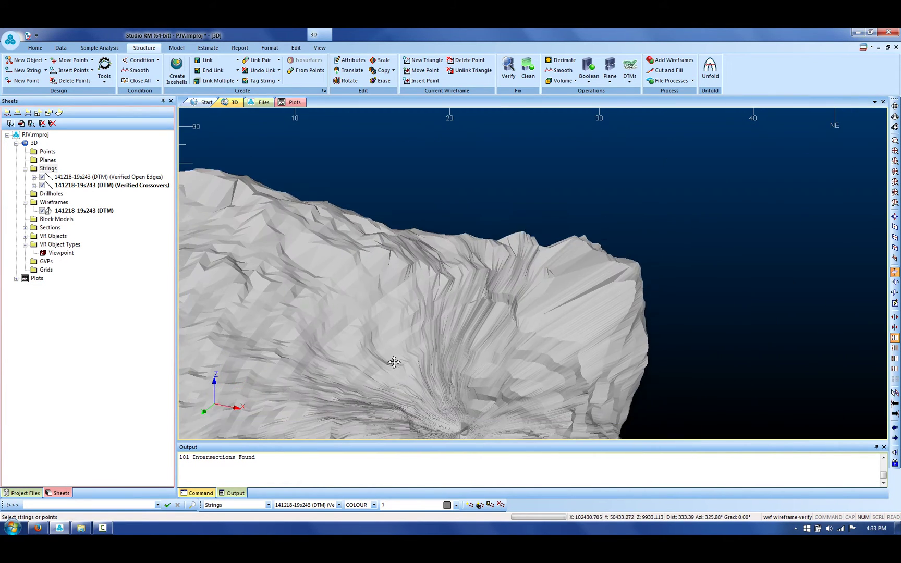
pyautogui.scroll(-5, 394, 362)
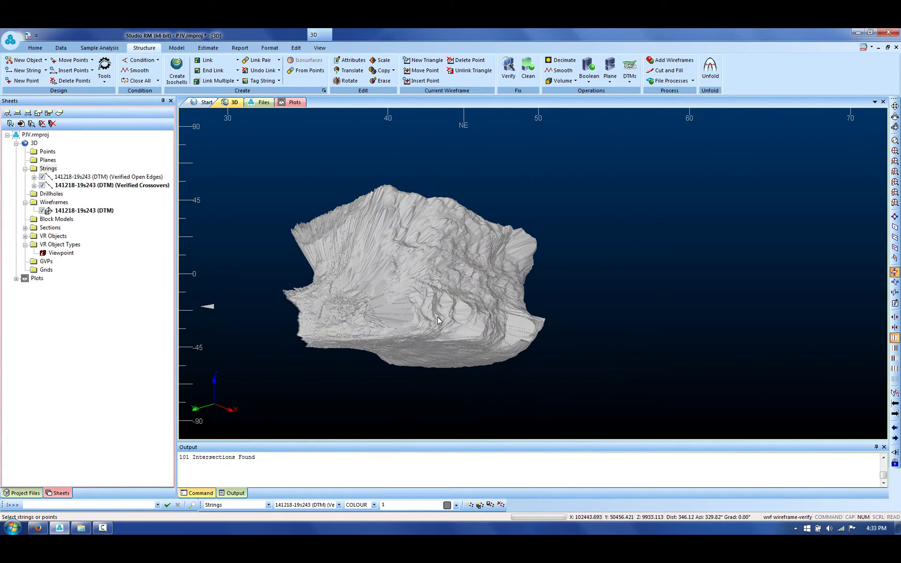
pyautogui.click(42, 185)
pyautogui.click(42, 210)
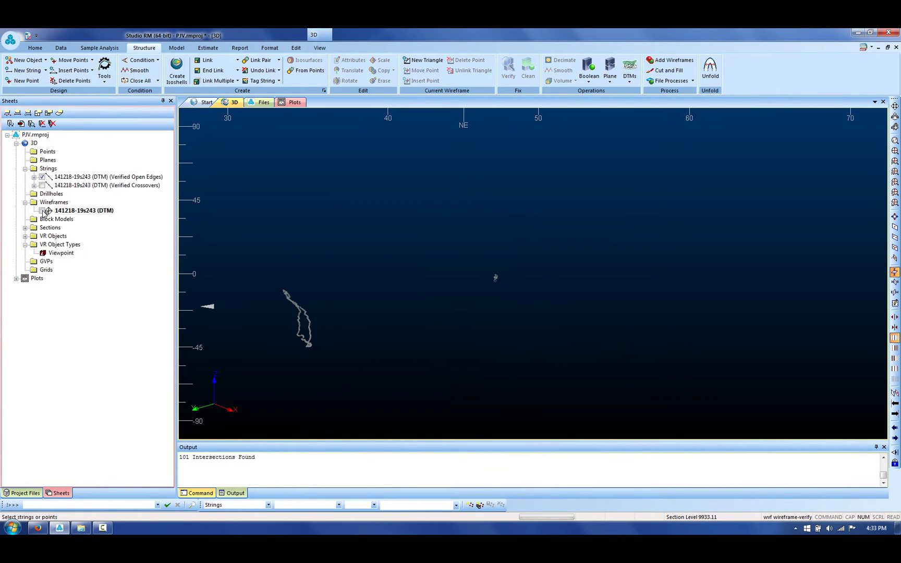
pyautogui.moveTo(233, 243); pyautogui.dragTo(580, 370)
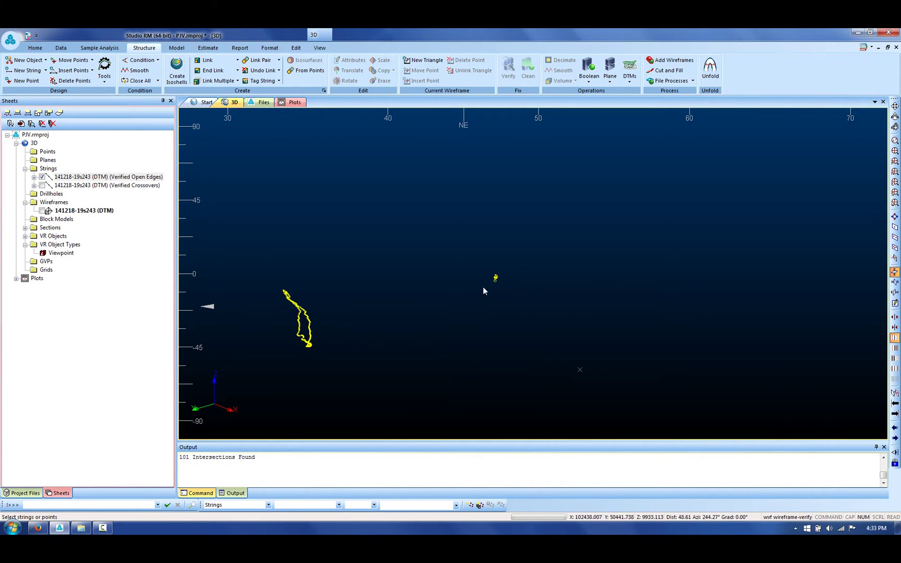
pyautogui.click(42, 210)
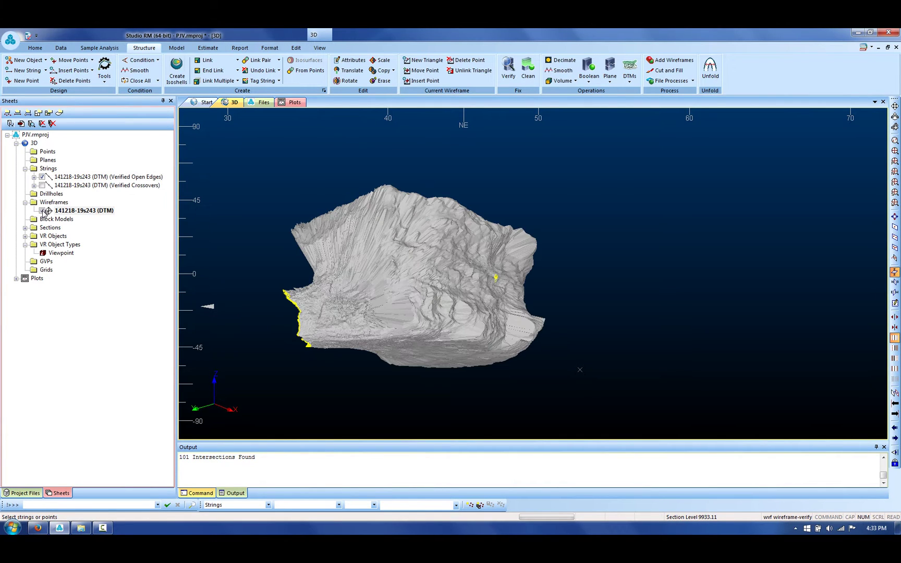
# - Examine the Verified Crossovers strings in isolation, and redisplay the original wireframe and the Verified Open Edges strings around them
pyautogui.click(42, 185)
pyautogui.click(42, 176)
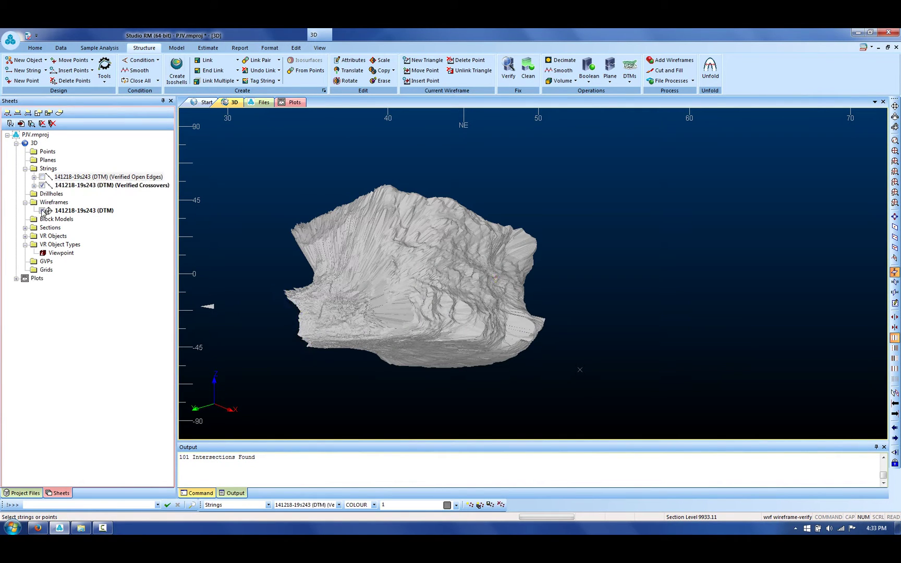
pyautogui.click(42, 211)
pyautogui.scroll(5, 534, 309)
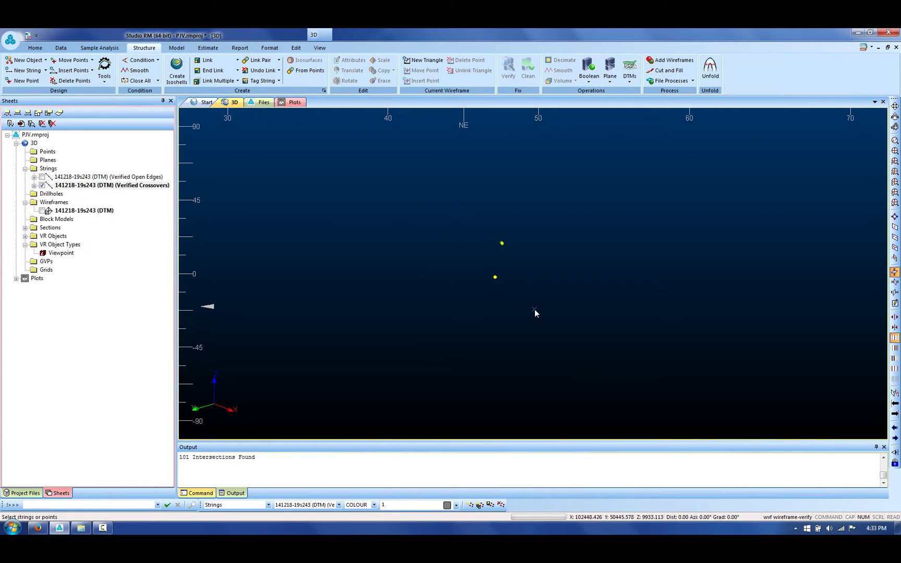
pyautogui.scroll(3, 555, 214)
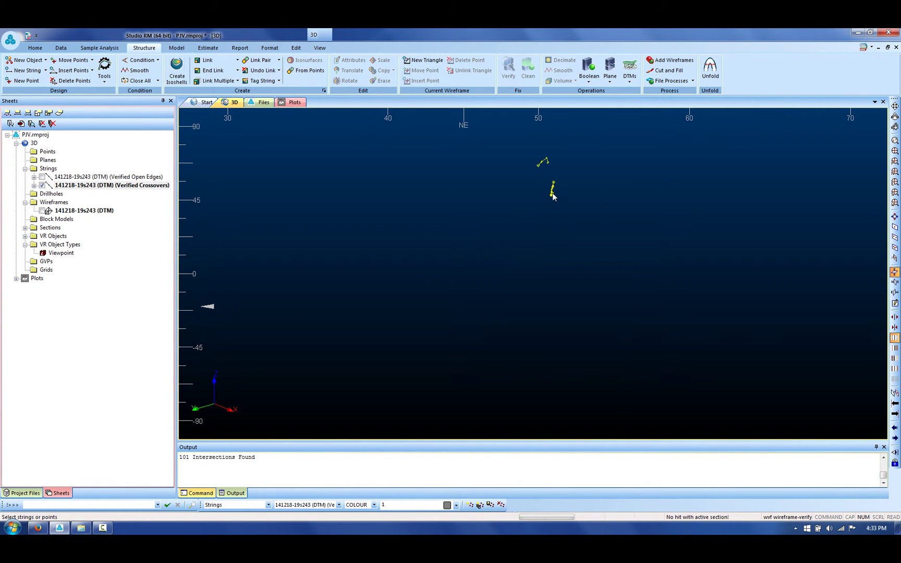
pyautogui.scroll(-2, 556, 214)
pyautogui.scroll(-3, 501, 365)
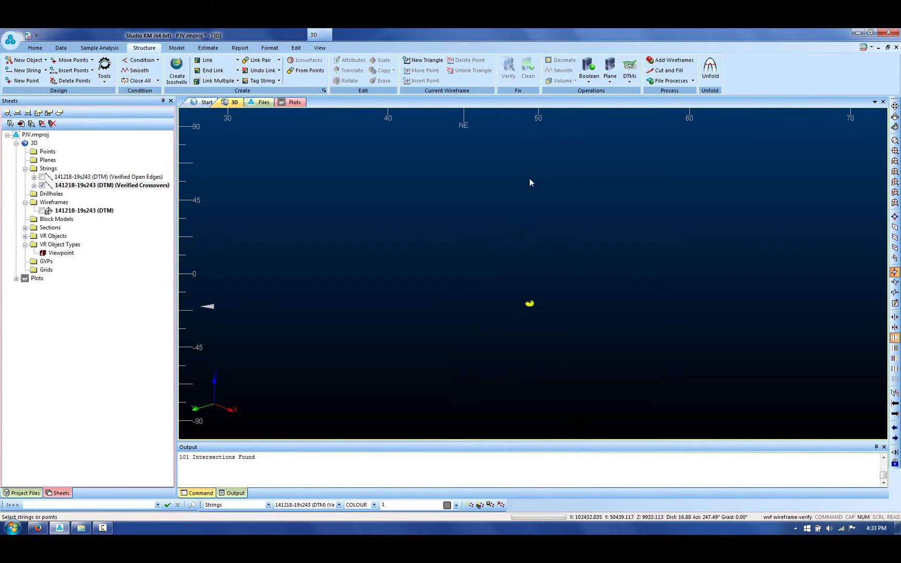
pyautogui.scroll(4, 529, 310)
pyautogui.click(42, 210)
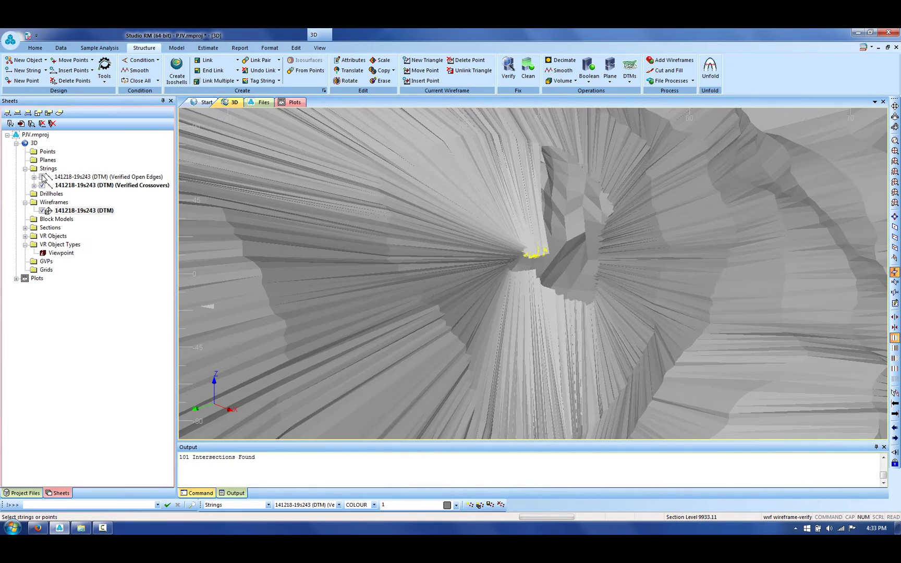
pyautogui.click(42, 177)
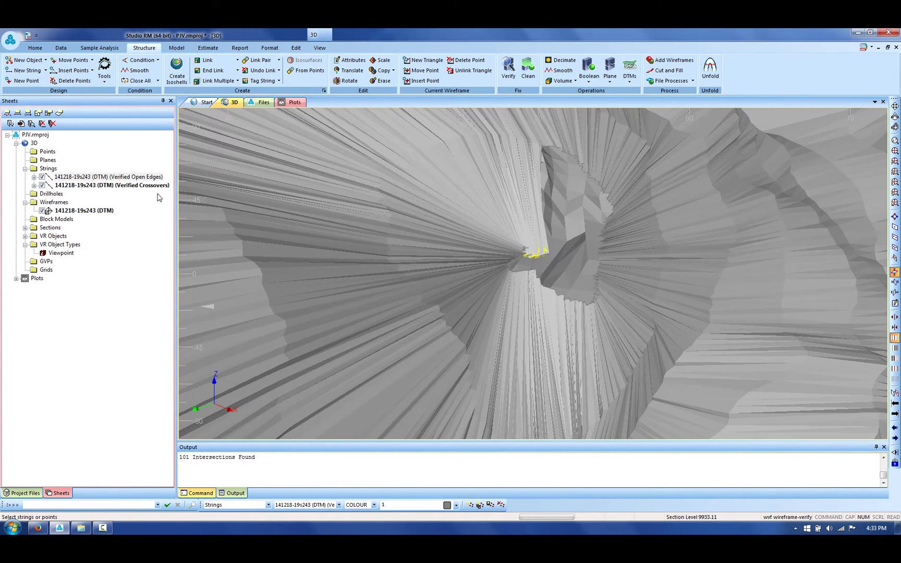
# - Clean the original wireframe into a new object named Cleaned WF, removing planar holes and edges below a minimum length
pyautogui.click(526, 81)
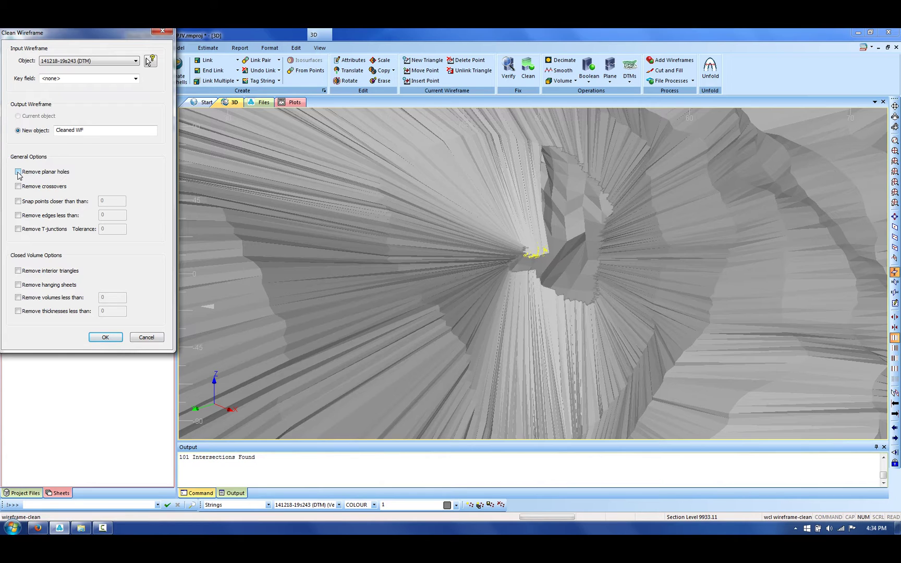
pyautogui.click(18, 172)
pyautogui.click(19, 215)
pyautogui.click(106, 338)
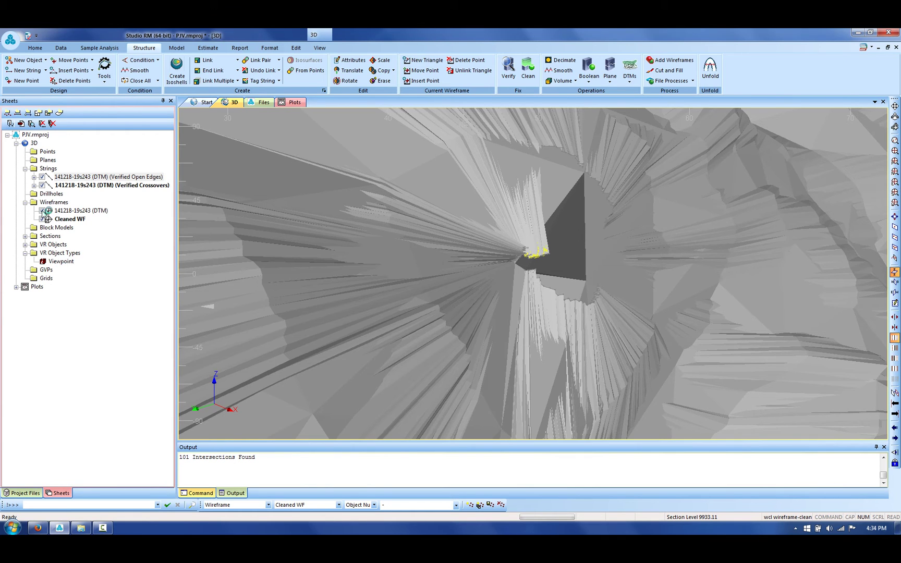
# - Hide the original wireframe and examine Cleaned WF at the crossovers, the portal opening and the small-triangle area
pyautogui.click(43, 211)
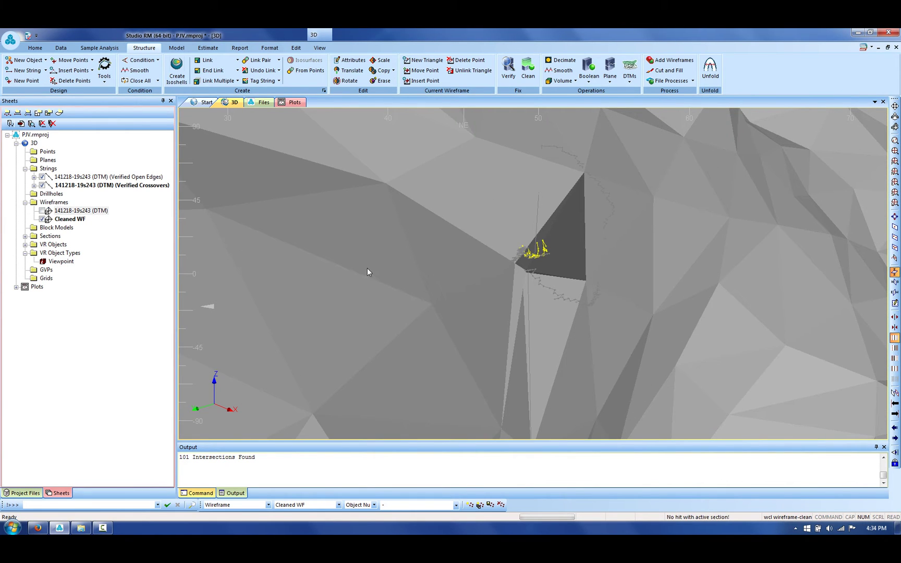
pyautogui.scroll(3, 374, 267)
pyautogui.scroll(-5, 337, 276)
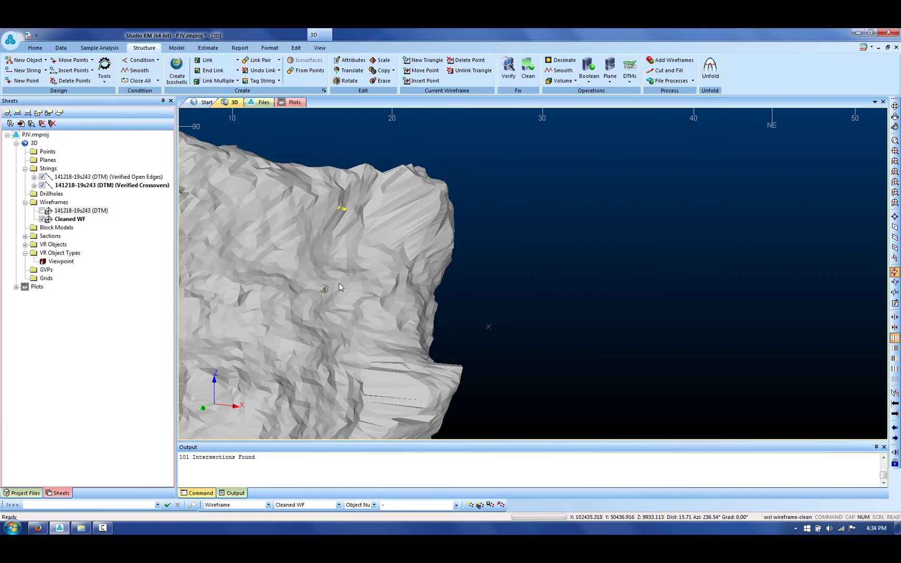
pyautogui.scroll(2, 281, 270)
pyautogui.moveTo(282, 269); pyautogui.dragTo(463, 287)
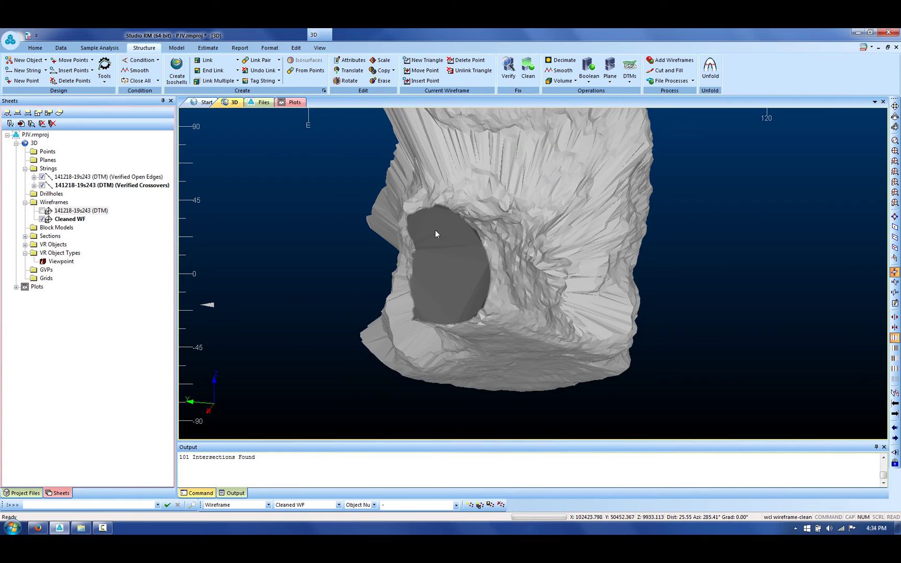
pyautogui.moveTo(575, 258); pyautogui.dragTo(601, 192)
pyautogui.scroll(5, 534, 269)
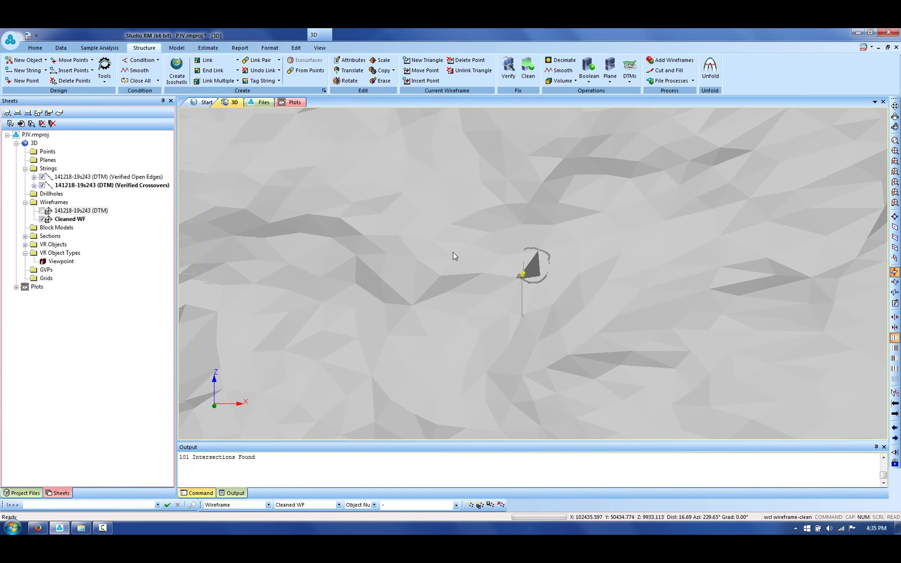
# - Compare the small-triangle area between the original wireframe and Cleaned WF by swapping their display, leaving only Cleaned WF shown
pyautogui.click(42, 219)
pyautogui.click(42, 211)
pyautogui.moveTo(507, 315)
pyautogui.mouseDown()
pyautogui.moveTo(492, 309)
pyautogui.moveTo(513, 305)
pyautogui.mouseUp()
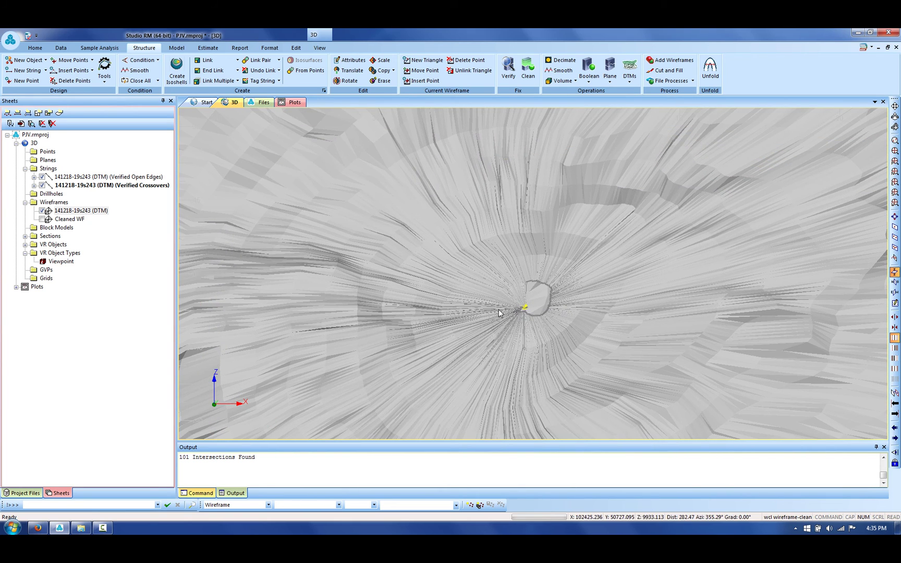
pyautogui.click(43, 220)
pyautogui.click(42, 211)
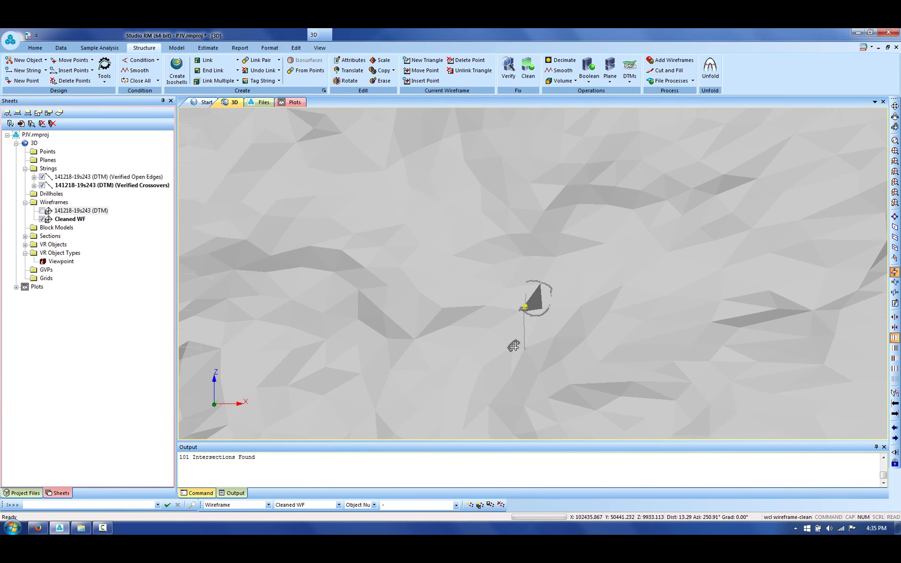
pyautogui.scroll(-10, 507, 345)
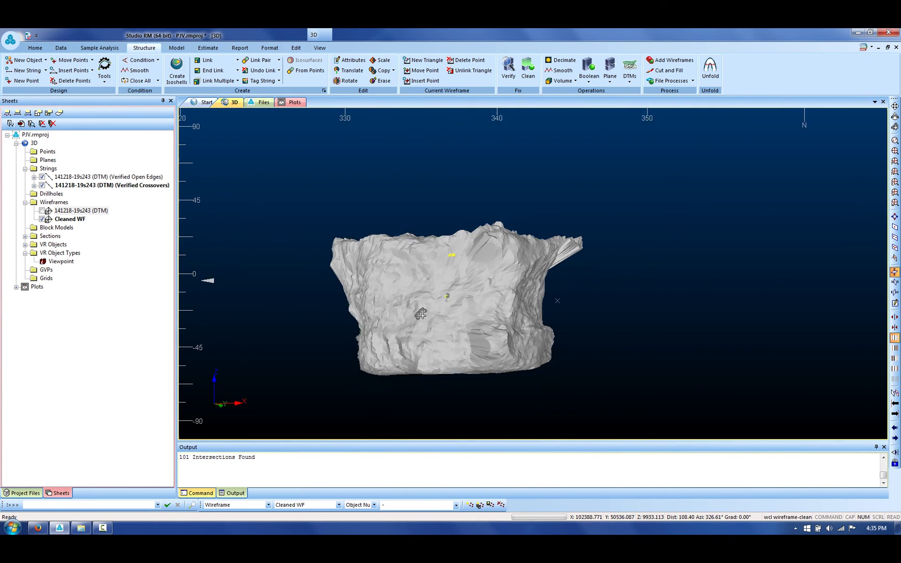
pyautogui.moveTo(421, 313); pyautogui.dragTo(509, 264)
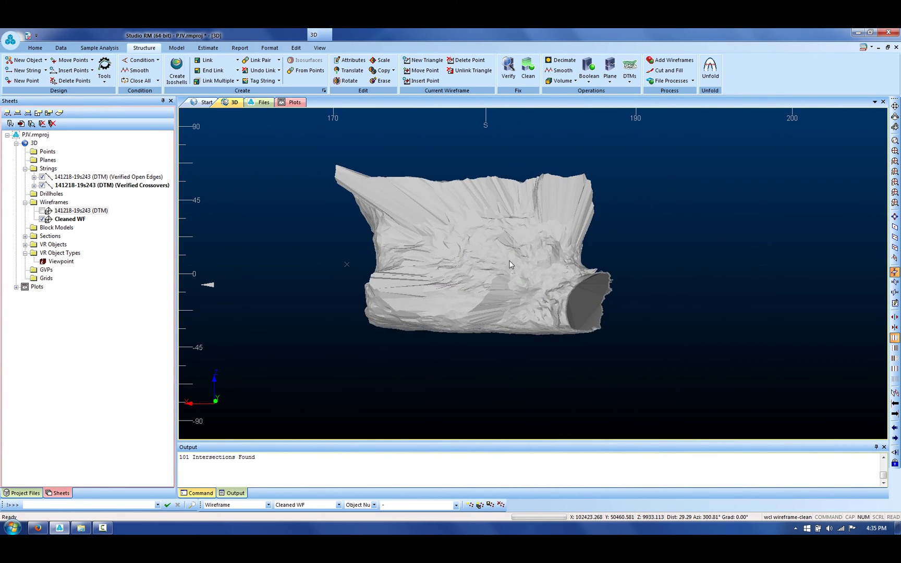
# - Calculate the volume of Cleaned WF as a closed volume with density 1 and verification enabled
pyautogui.scroll(2, 510, 264)
pyautogui.click(560, 81)
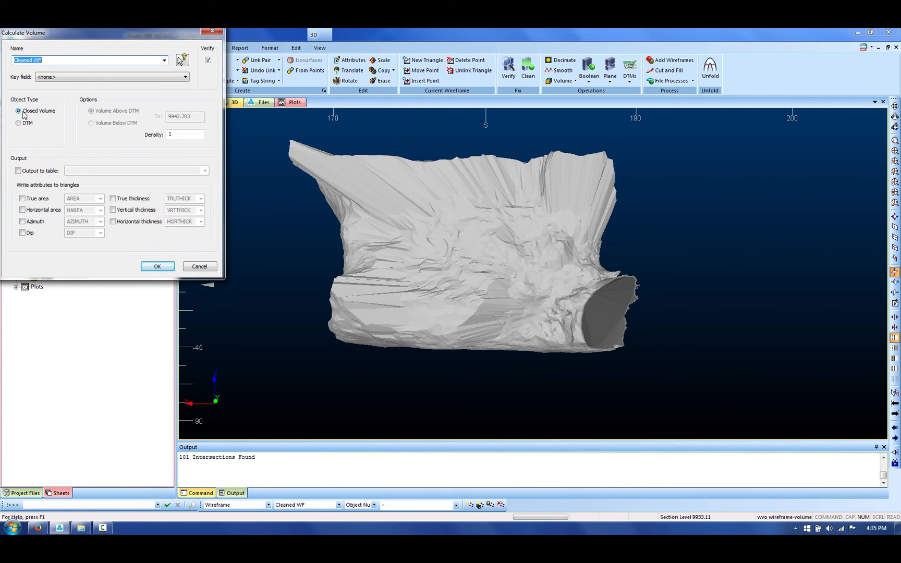
pyautogui.click(157, 266)
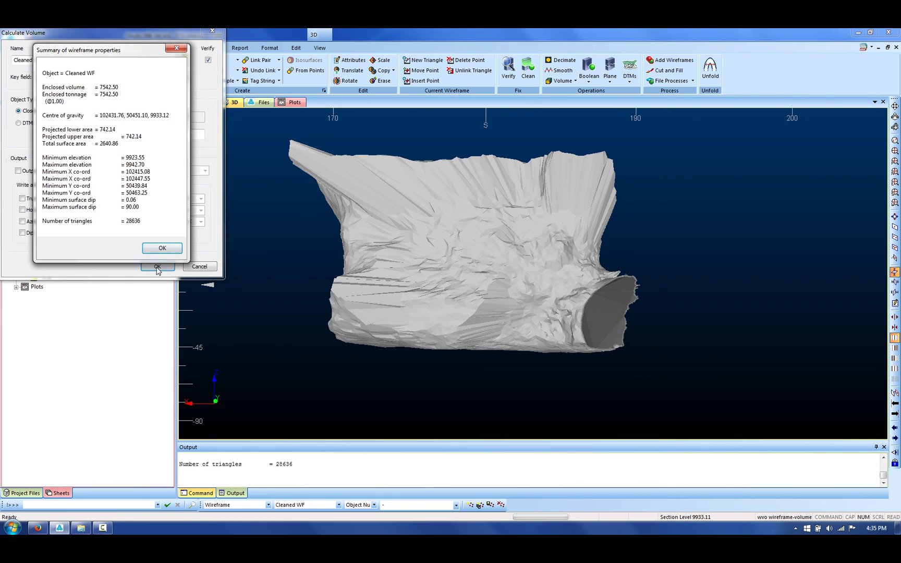